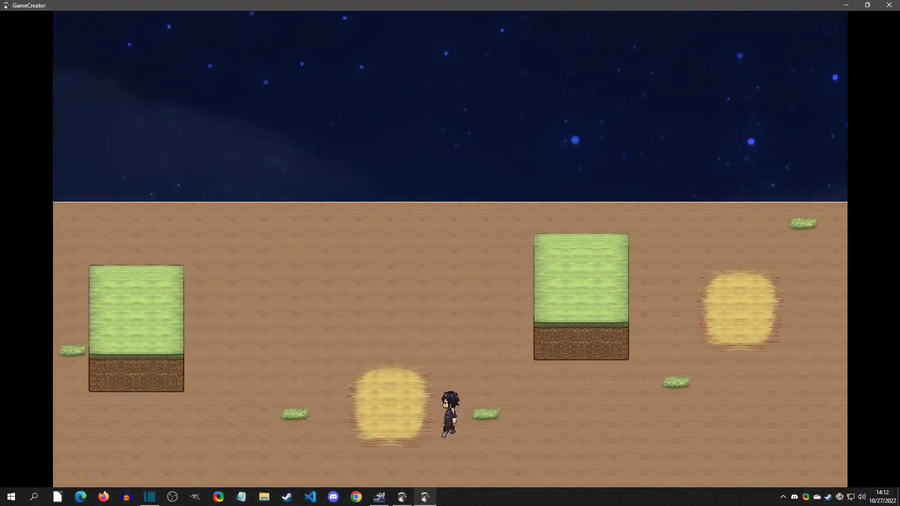
- Walk the character around the brown ground and past the grass blocks in the running game to test the scene
key(Left)
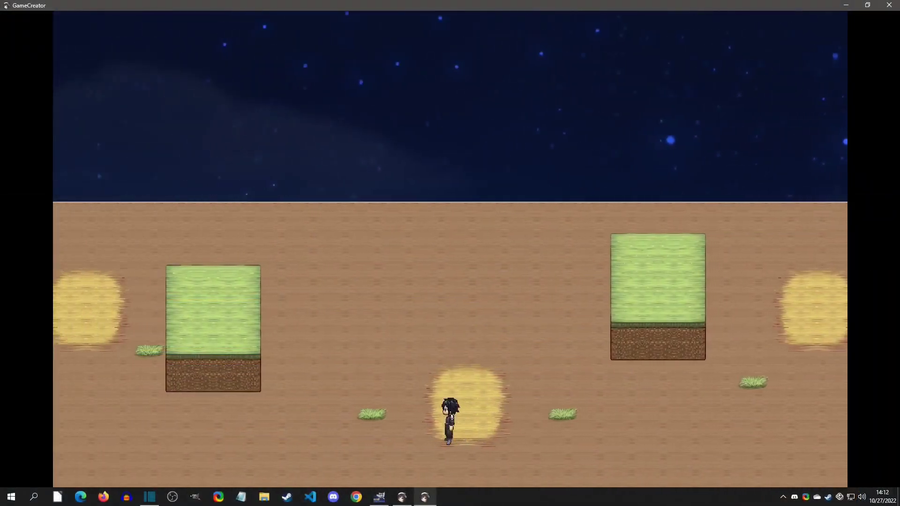
key(Up)
key(Left)
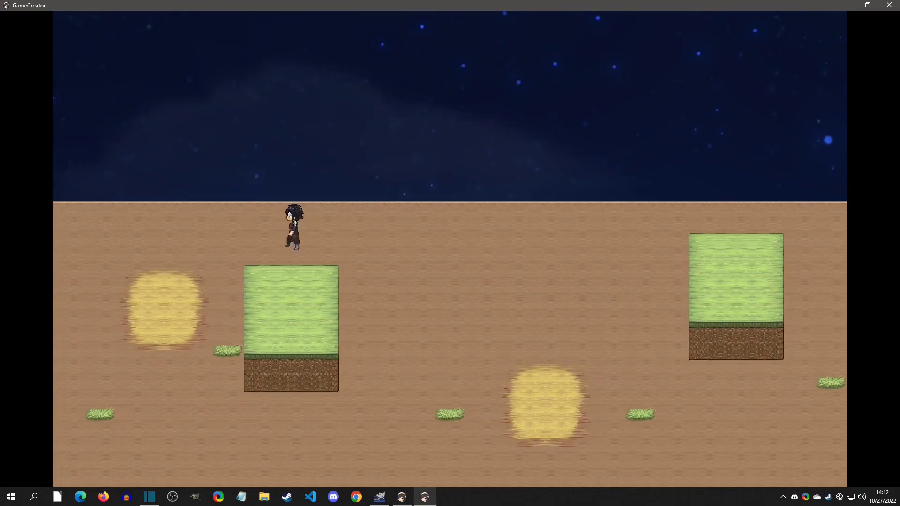
key(Down)
key(Right)
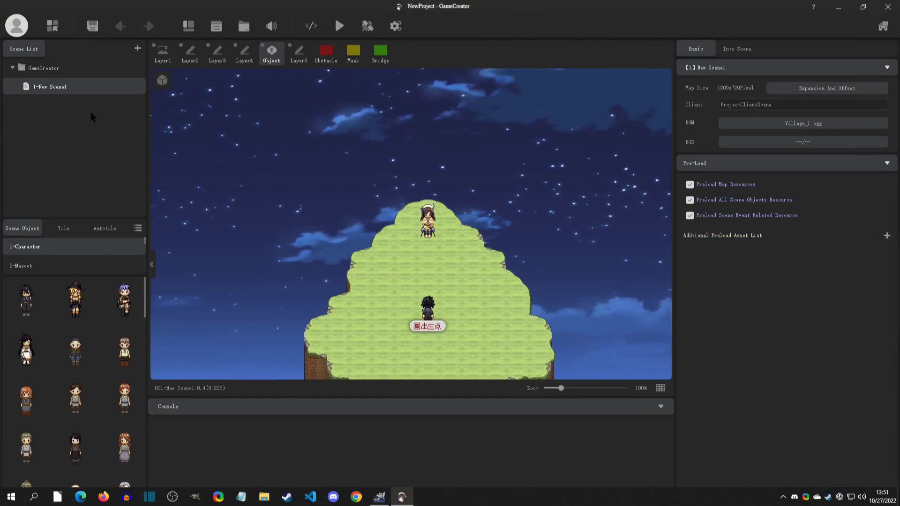
- Create a new scene named Scene2 with a grid size of 30 x 15, giving 1440 x 720 pixels
click(137, 48)
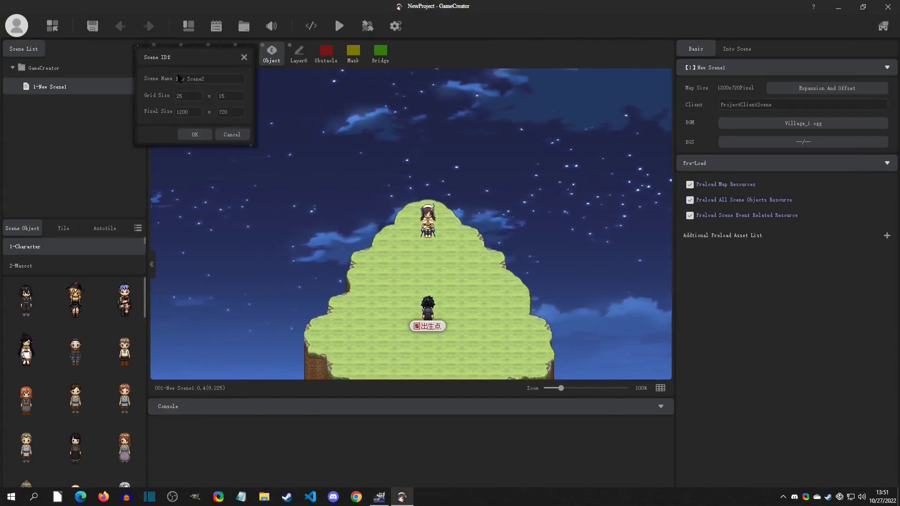
drag(214, 81, 121, 76)
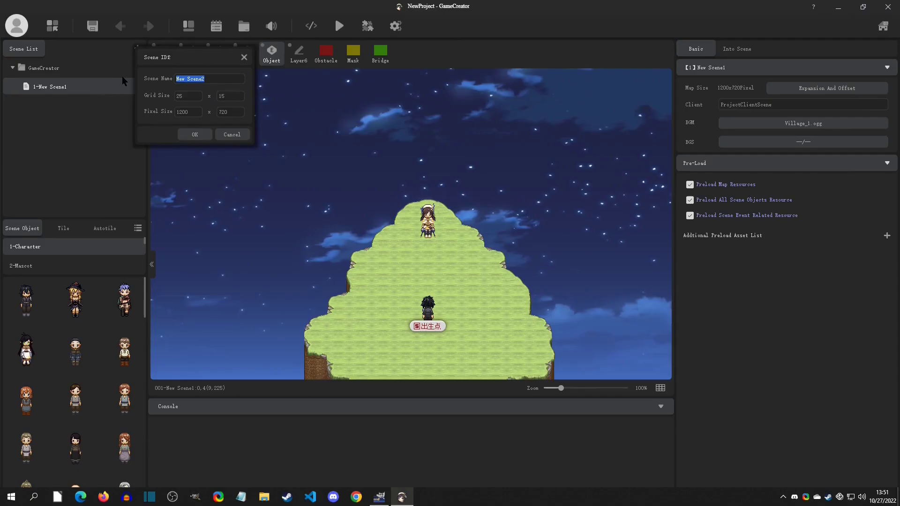
text(Scene)
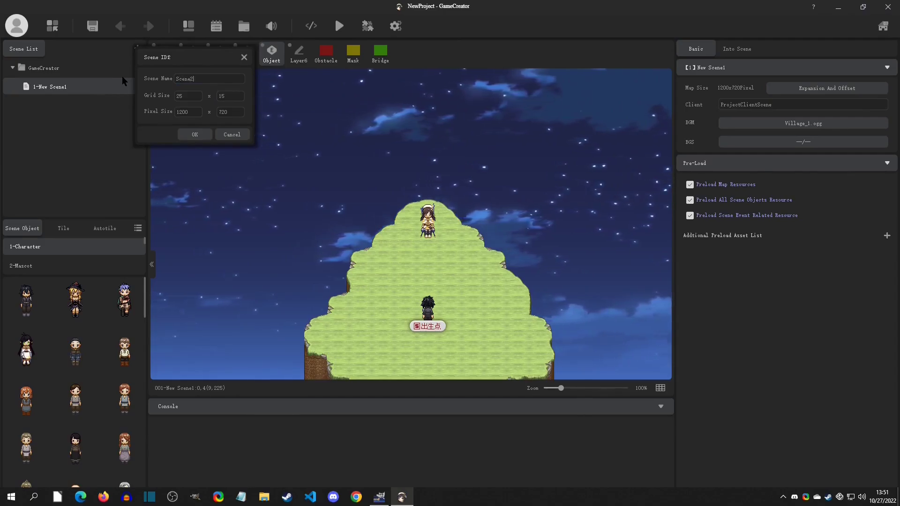
click(195, 113)
drag(194, 113, 157, 116)
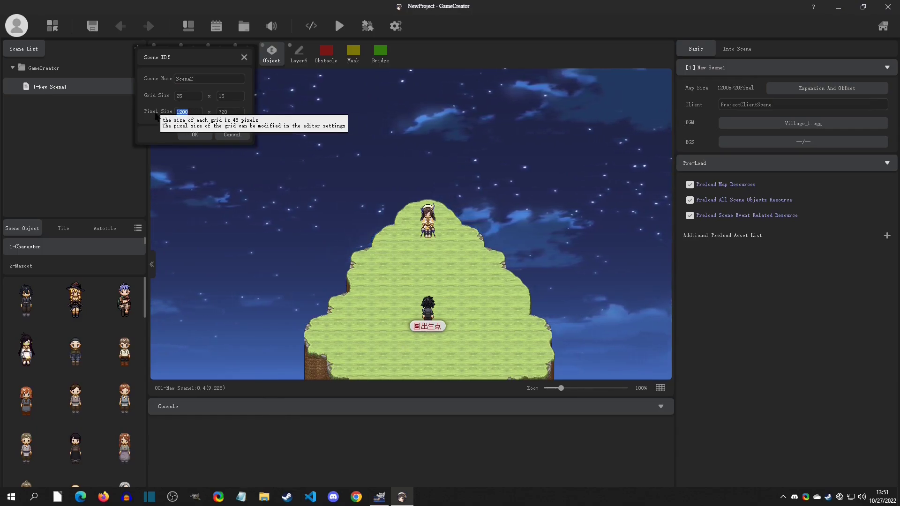
text(128)
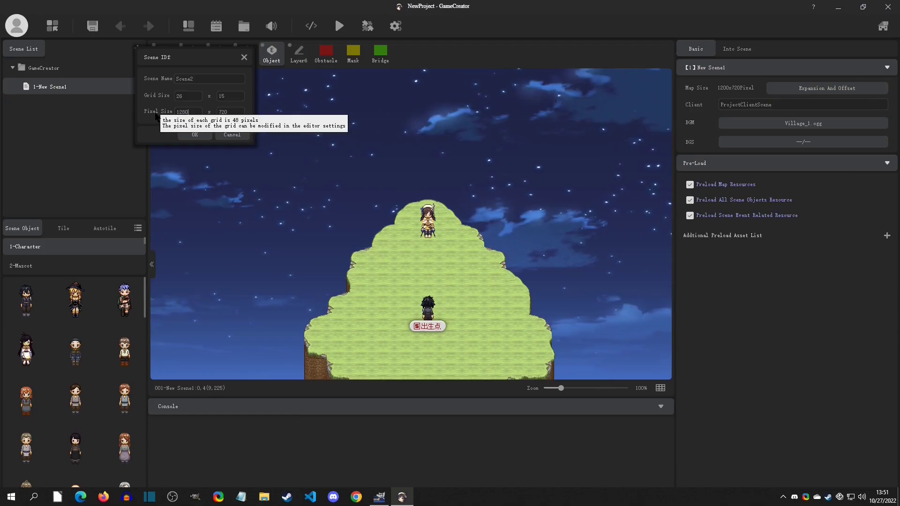
double_click(188, 97)
text(30)
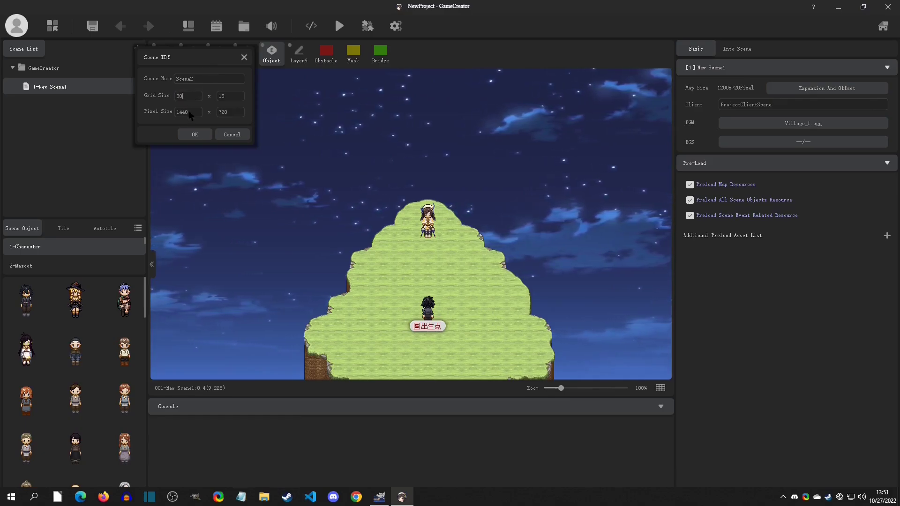
click(195, 135)
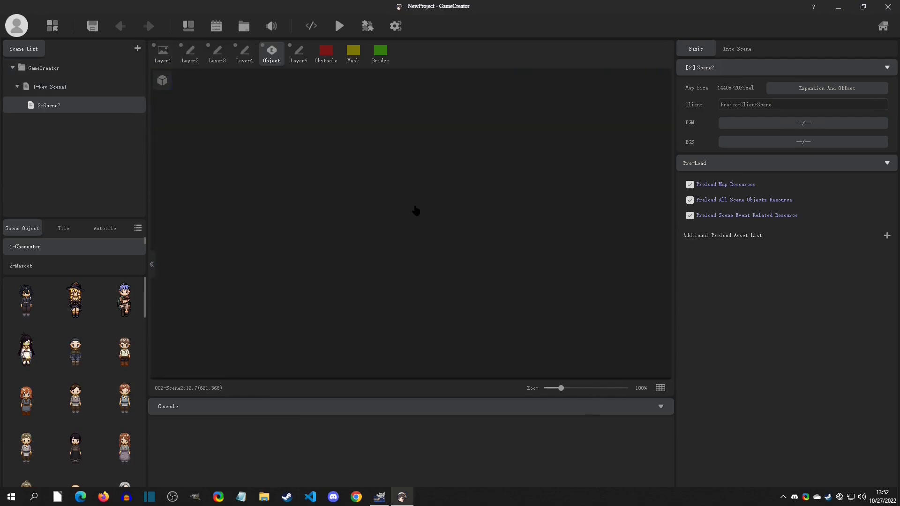
- Try multi-tile selections in the Surface_1.png tileset and pick the single plain brown ground tile for drawing
scroll(416, 211, down, 3)
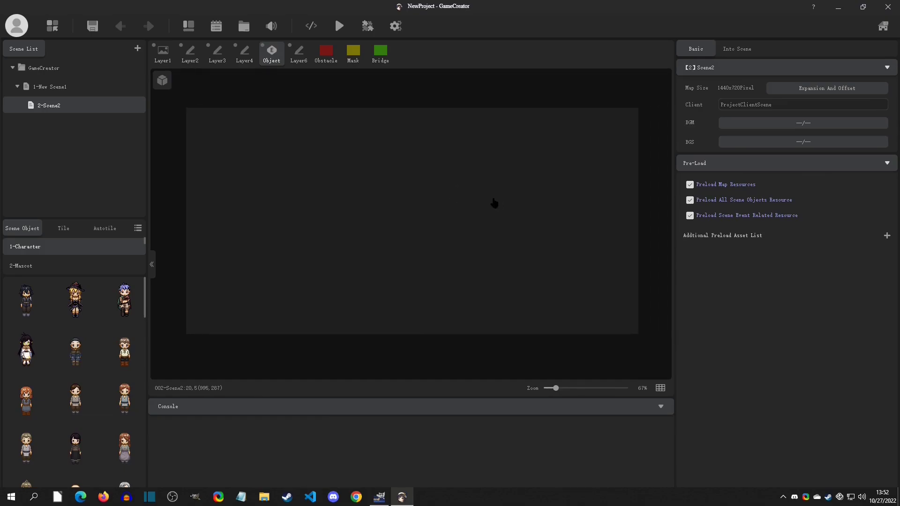
mouse_move(495, 203)
middle_down()
mouse_move(524, 184)
mouse_move(472, 216)
mouse_move(497, 193)
middle_up()
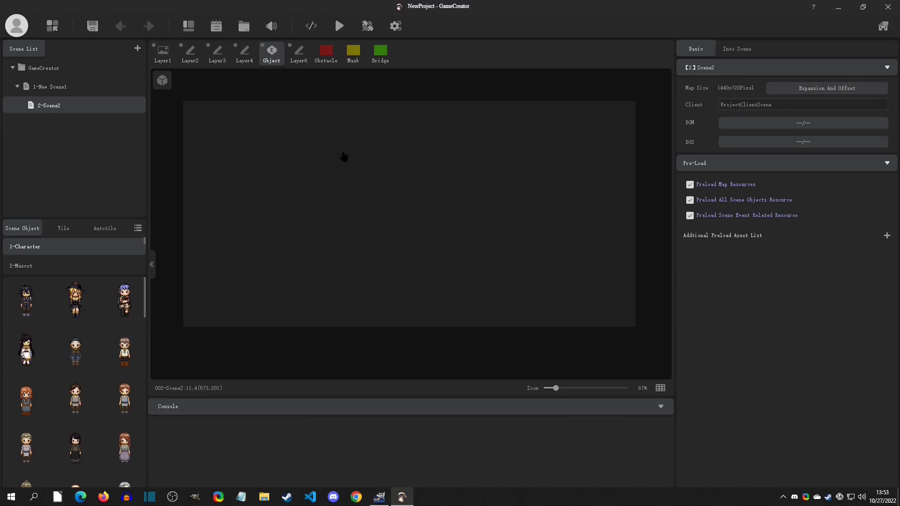
click(67, 231)
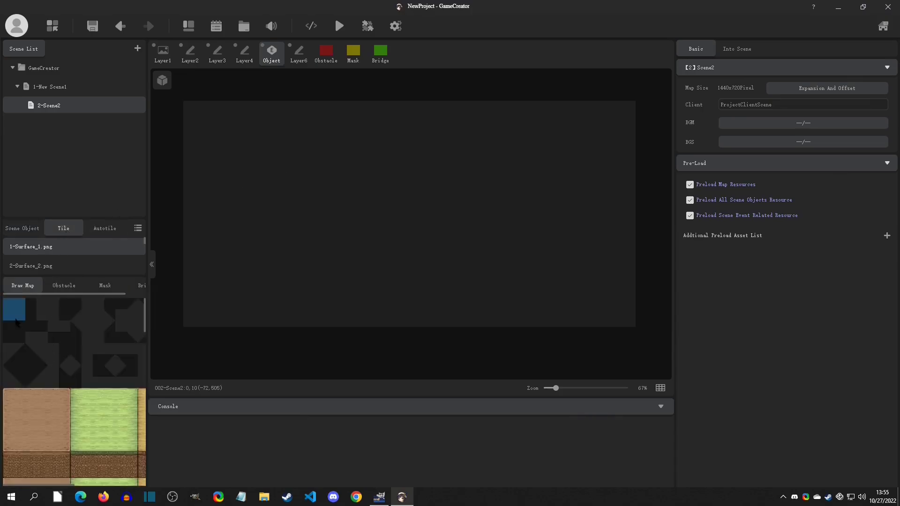
drag(24, 318, 135, 370)
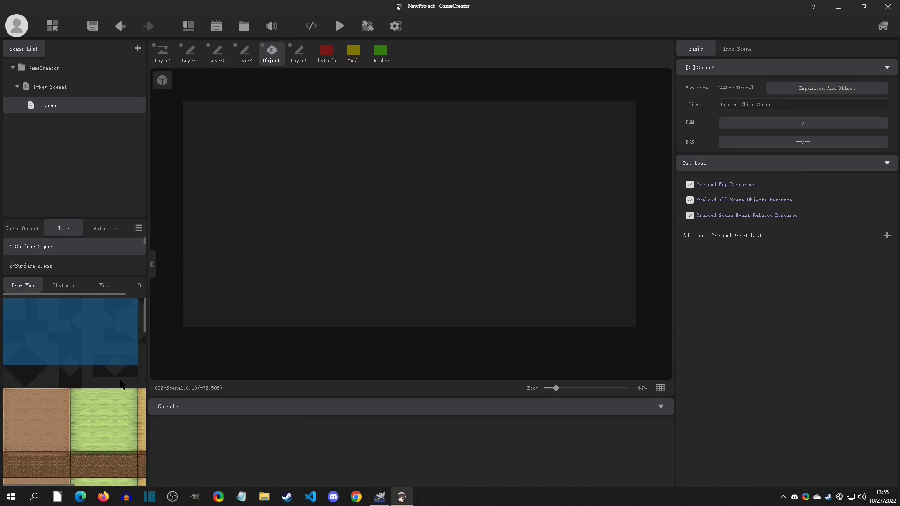
click(121, 384)
drag(10, 399, 108, 428)
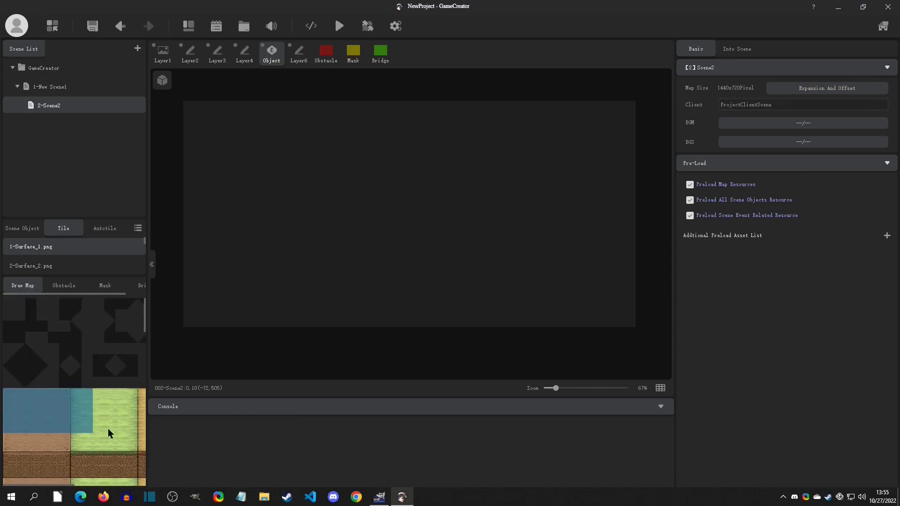
drag(145, 328, 145, 296)
click(26, 419)
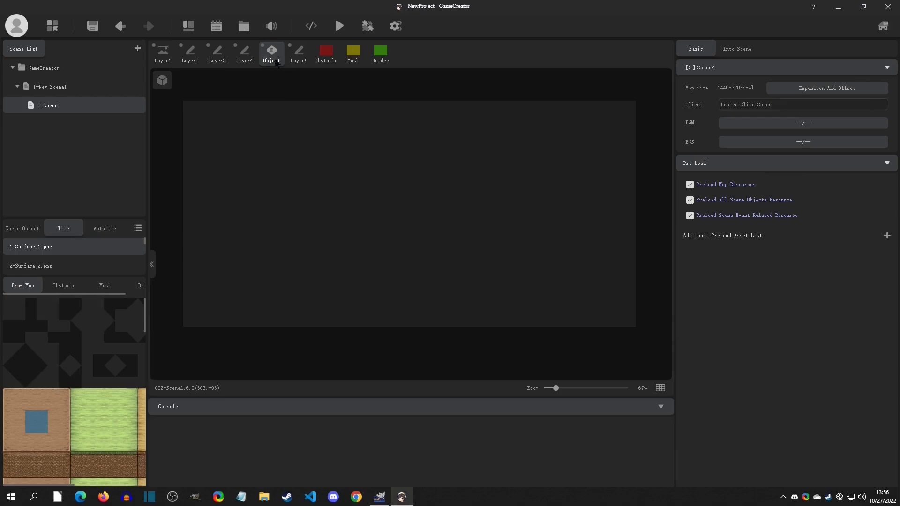
- Check the settings of the image layer Layer1 and make the tiled layer Layer2 active for drawing
click(163, 56)
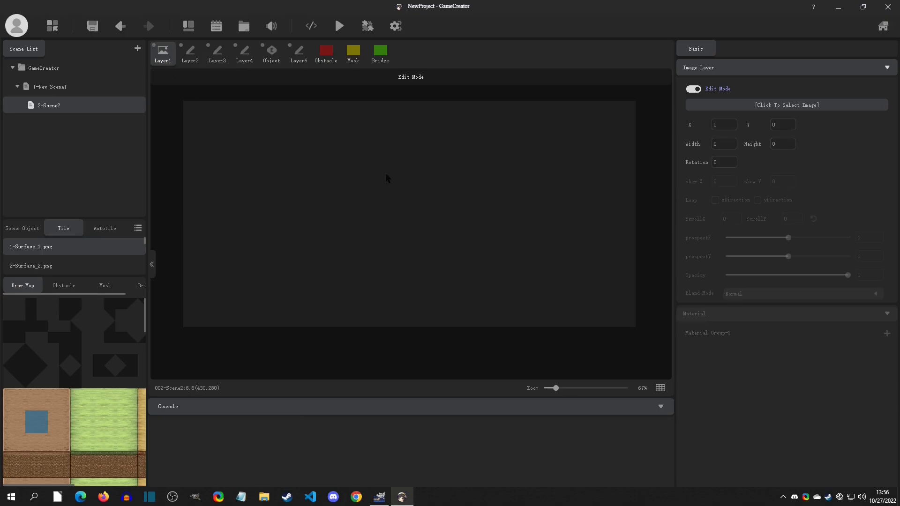
click(190, 54)
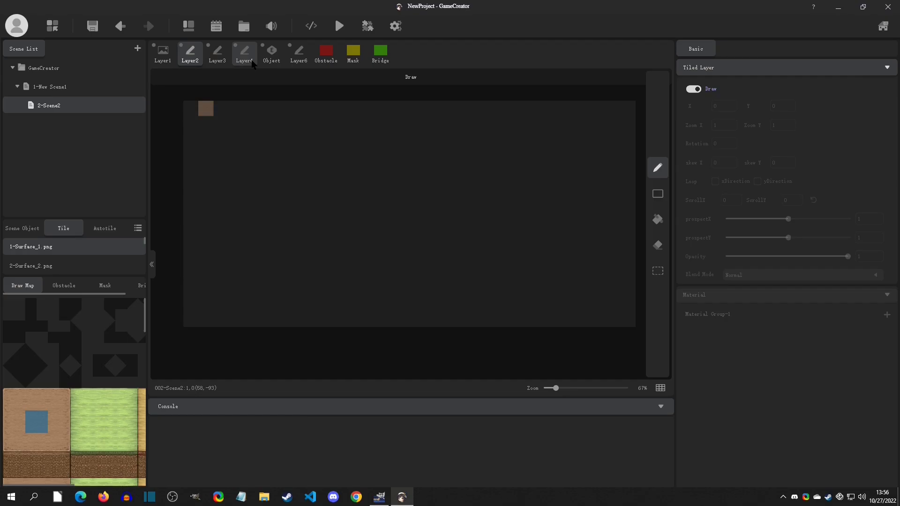
right_click(452, 52)
mouse_move(477, 58)
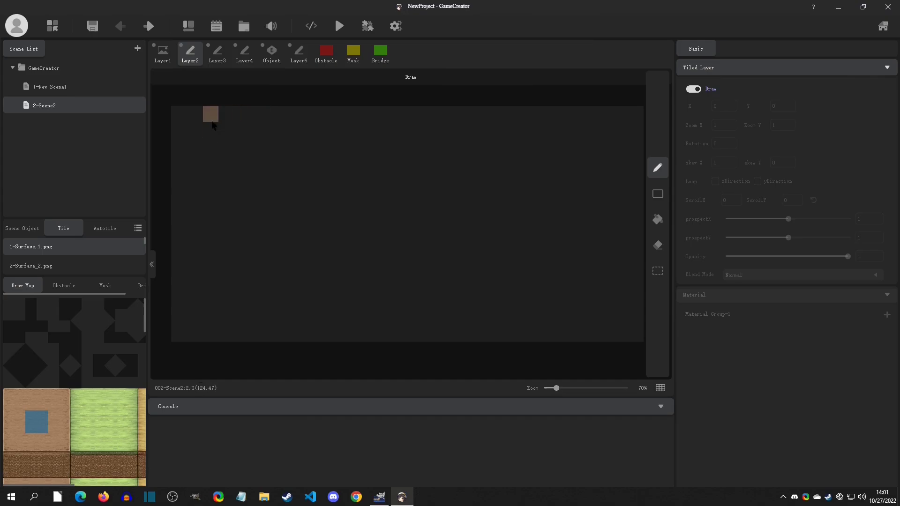
- Cover all of Layer2 with brown ground tiles using a freehand stroke, a rectangle and a bucket fill
mouse_move(210, 114)
mouse_down()
mouse_move(194, 181)
mouse_move(237, 139)
mouse_move(274, 136)
mouse_up()
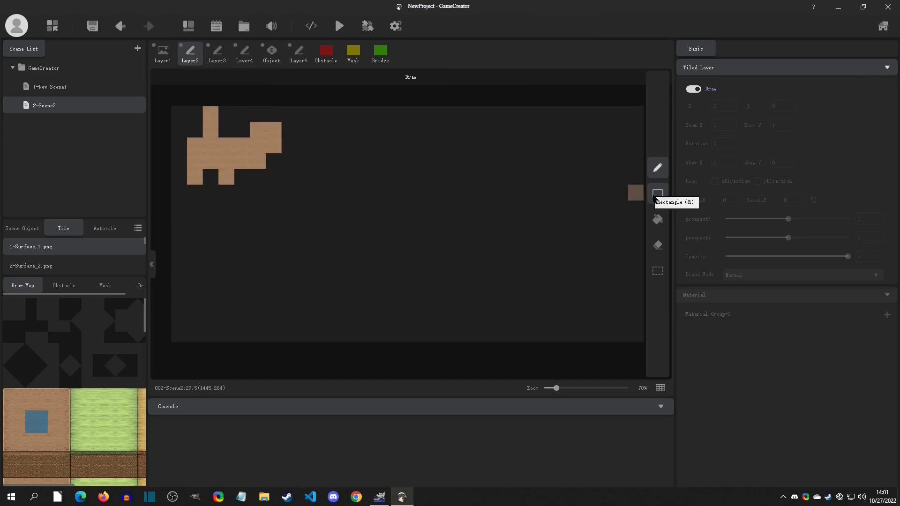
click(656, 199)
drag(603, 139, 410, 213)
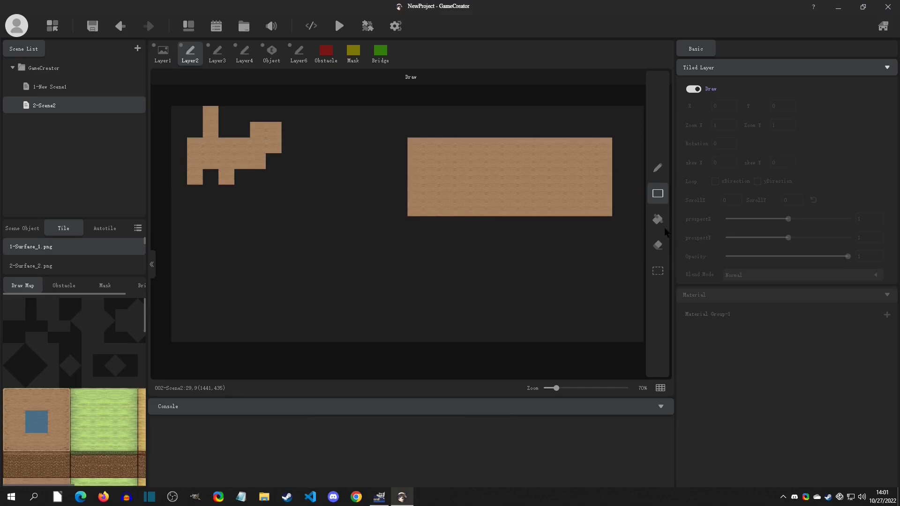
click(658, 219)
click(453, 261)
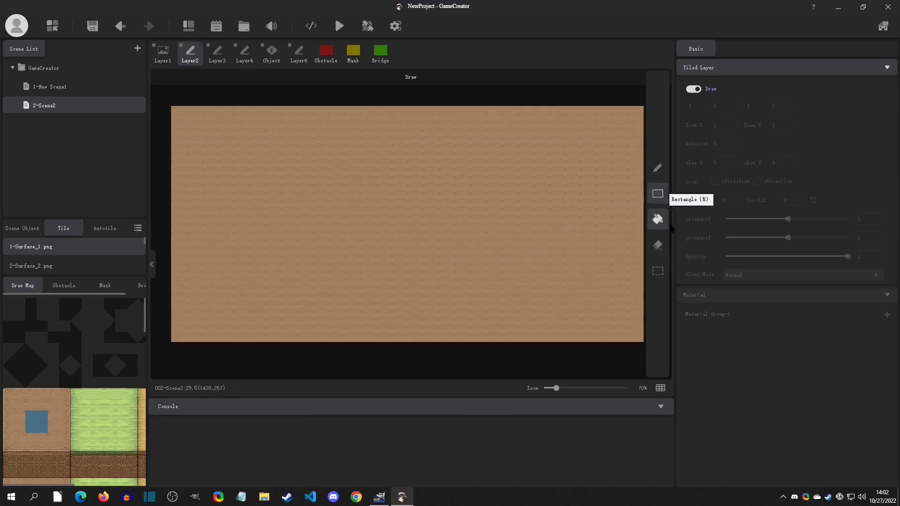
- Erase irregular strips and a few single tiles from the brown ground on Layer2
click(657, 245)
mouse_move(510, 145)
mouse_down()
mouse_move(388, 230)
mouse_move(469, 183)
mouse_move(453, 236)
mouse_move(563, 192)
mouse_move(588, 321)
mouse_up()
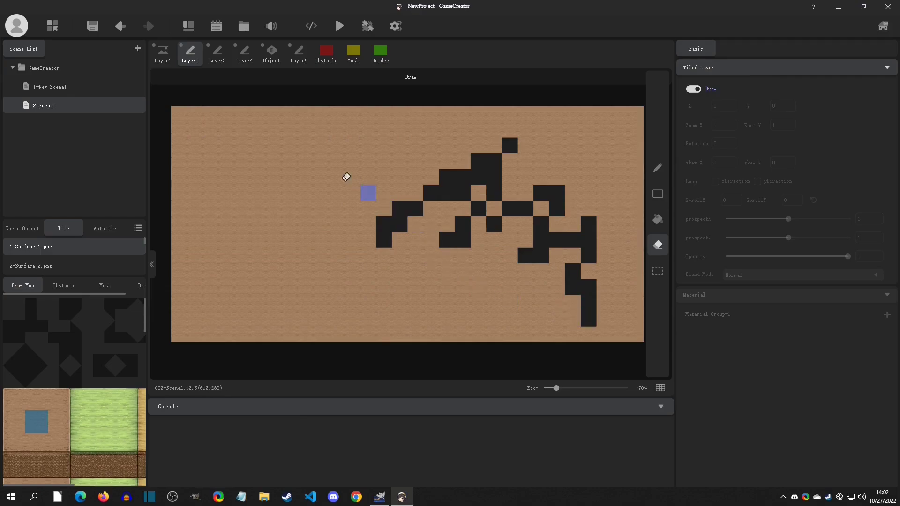
mouse_move(337, 161)
mouse_down()
mouse_move(275, 230)
mouse_move(304, 166)
mouse_move(262, 211)
mouse_move(287, 173)
mouse_move(258, 178)
mouse_up()
click(400, 129)
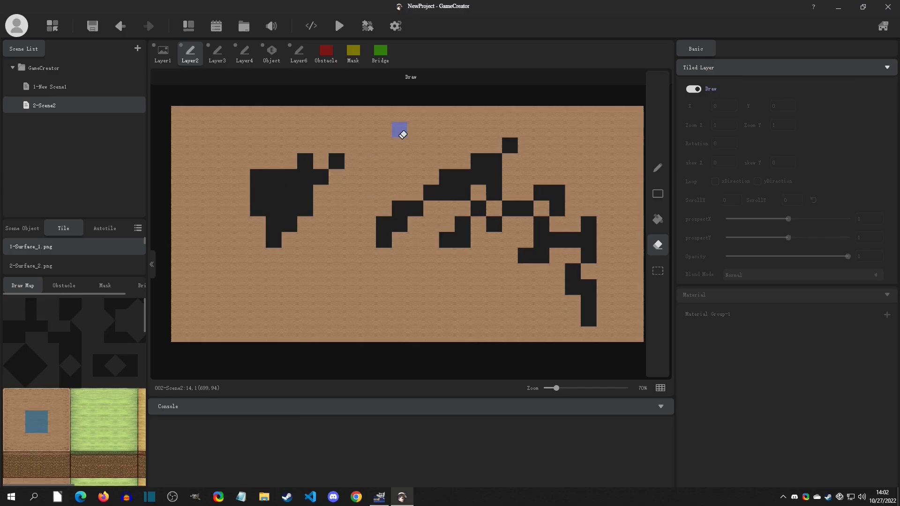
click(383, 129)
click(368, 177)
- Repaint part of the erased block with brown tiles and draw blank tiles freehand over the ground below it on Layer2
click(658, 167)
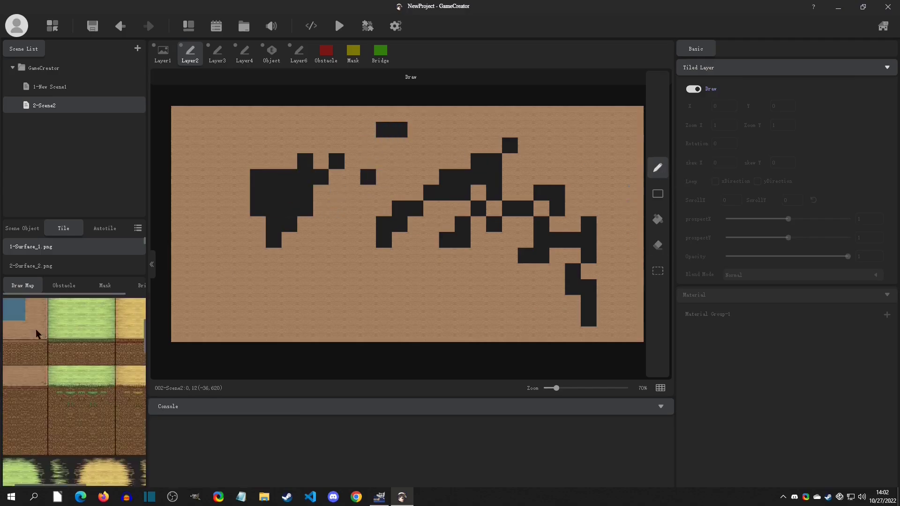
mouse_move(261, 194)
mouse_down()
mouse_move(277, 220)
mouse_move(279, 195)
mouse_up()
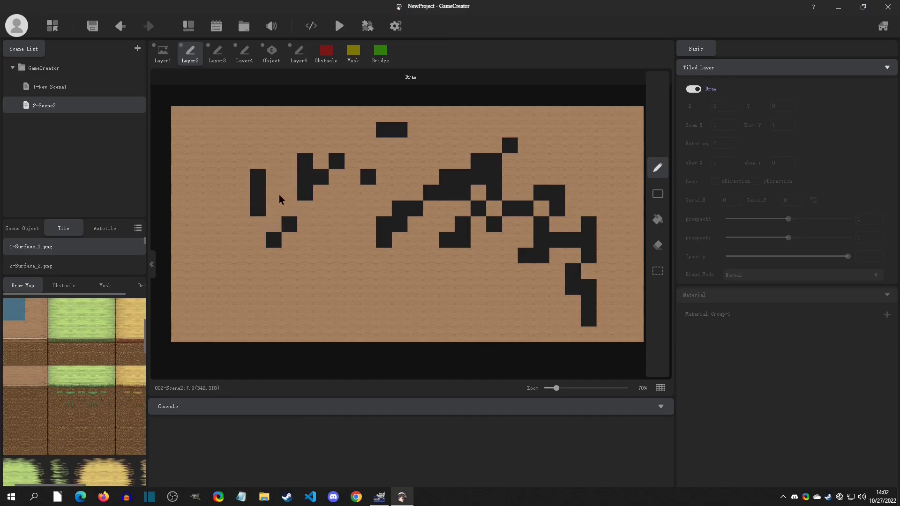
mouse_move(344, 271)
mouse_down()
mouse_move(329, 247)
mouse_move(264, 281)
mouse_move(262, 290)
mouse_move(306, 308)
mouse_move(415, 284)
mouse_move(436, 271)
mouse_up()
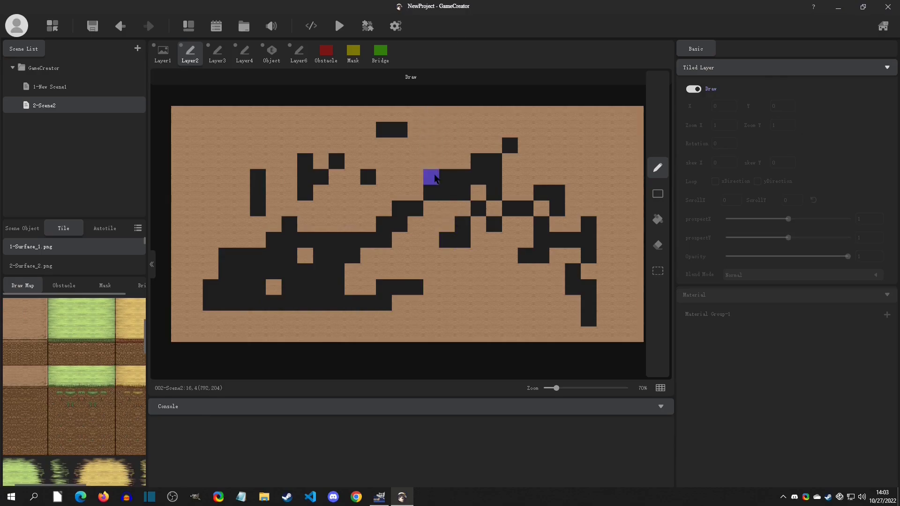
- Clear the whole of Layer2 by drawing blank-tile rectangles over the remaining brown ground
click(657, 195)
drag(619, 114, 219, 355)
drag(616, 90, 647, 350)
- Draw a diagonal pencil line of brown ground tiles on Layer2 and fill the scene's lower nine rows with a rectangle
click(658, 167)
drag(178, 222, 574, 319)
key(r)
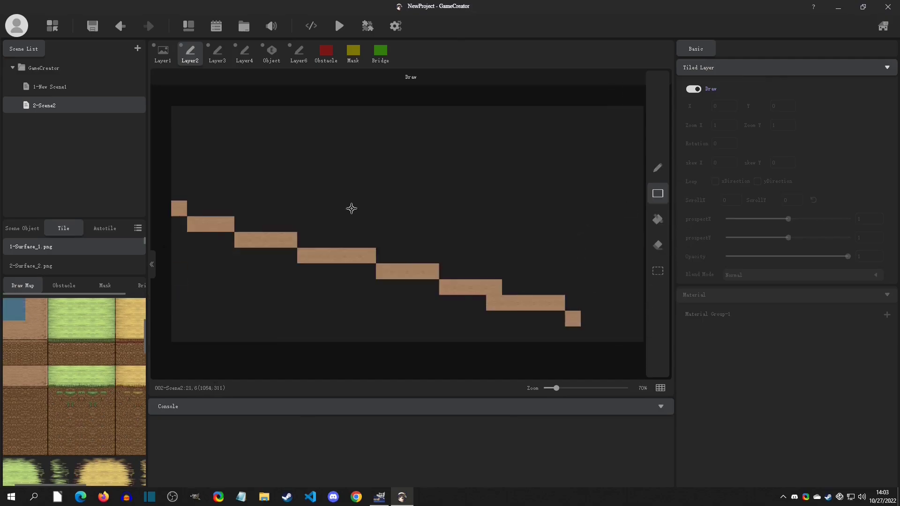
drag(642, 341, 186, 202)
key(p)
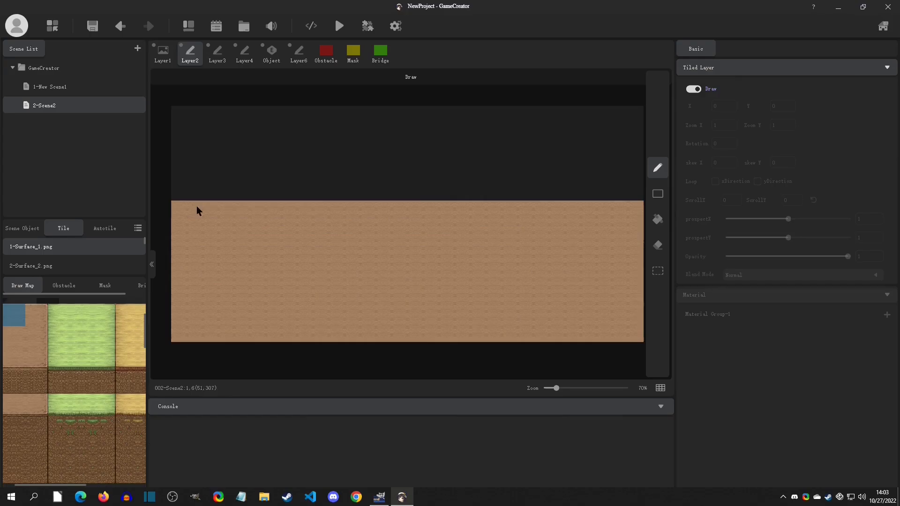
- Place three round yellow sand patches across the brown ground on Layer3
click(217, 54)
scroll(75, 375, down, 3)
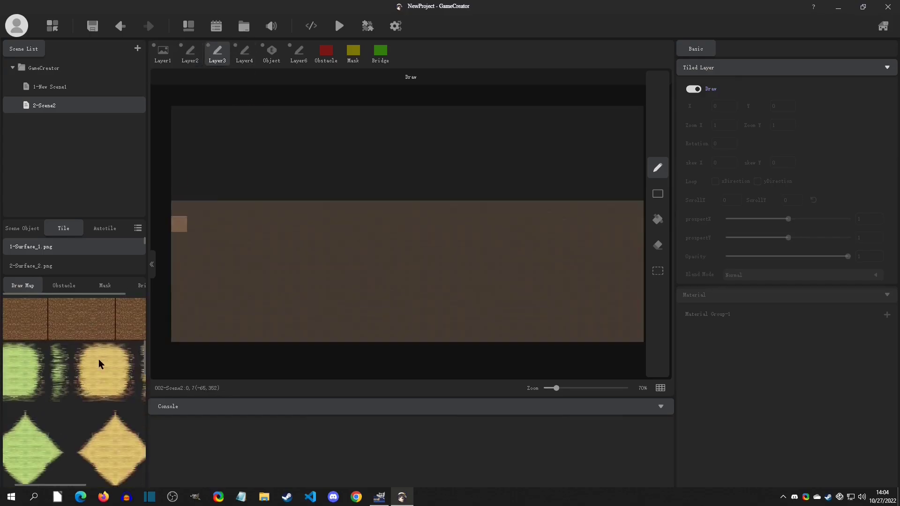
click(100, 370)
- Place two raised green grass blocks with dirt fronts among the sand patches on Layer3
scroll(86, 337, up, 3)
click(61, 382)
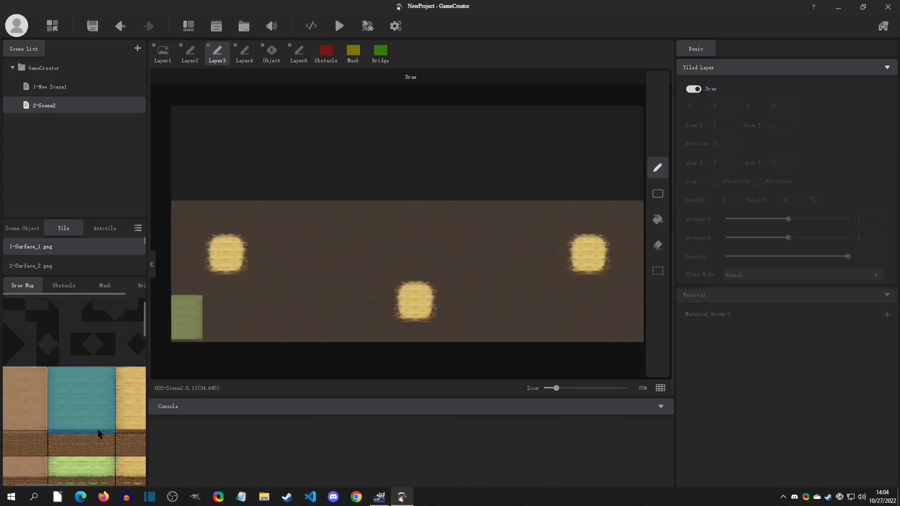
click(293, 270)
click(508, 262)
- Scatter six small grass tufts over the brown ground on Layer4
click(244, 54)
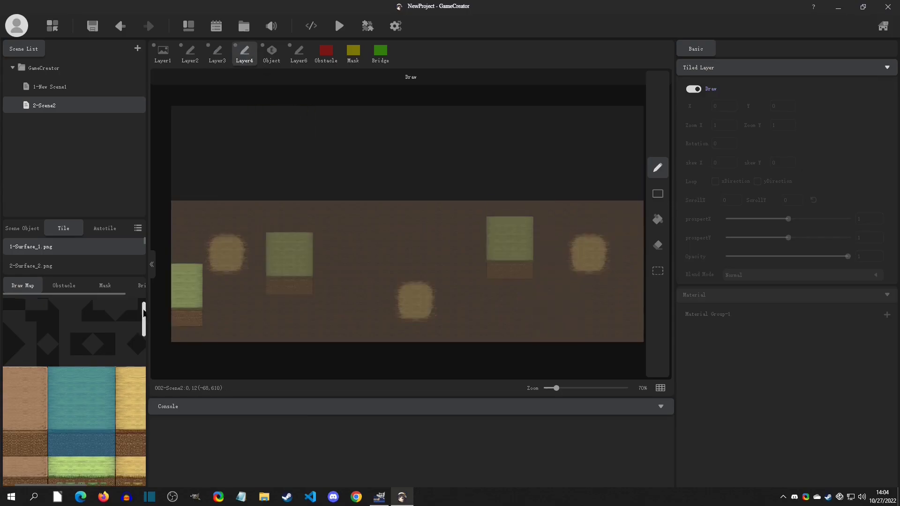
scroll(75, 375, up, 3)
click(14, 340)
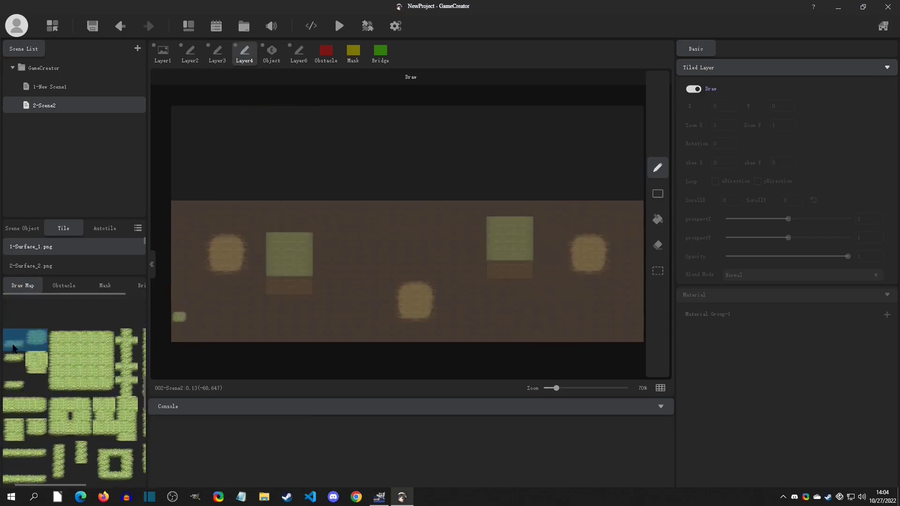
click(195, 305)
click(257, 274)
click(368, 306)
click(462, 305)
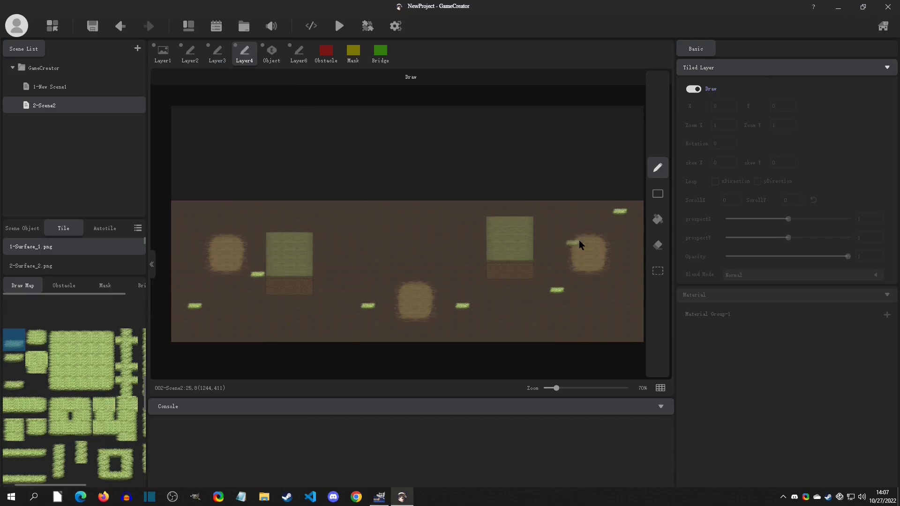
- Rename Layer1 as Parallax
click(163, 54)
right_click(165, 65)
click(188, 197)
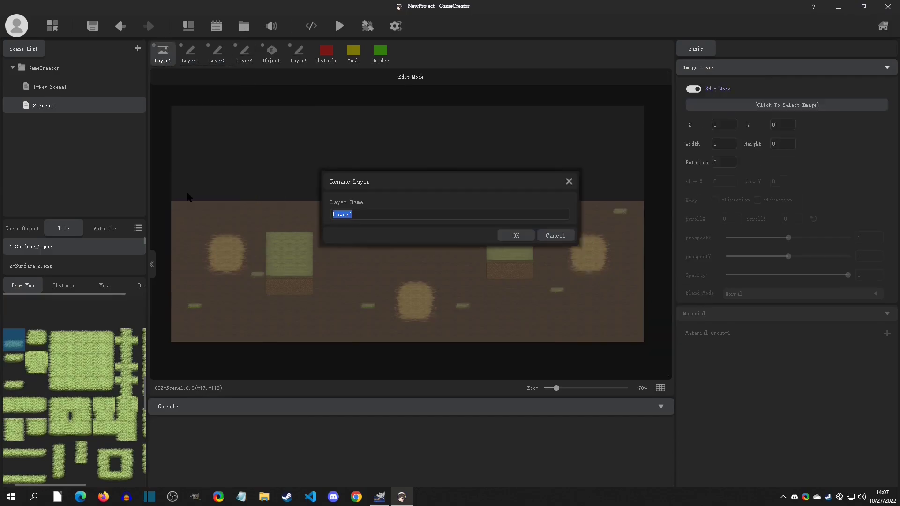
text(Parallax)
key(Return)
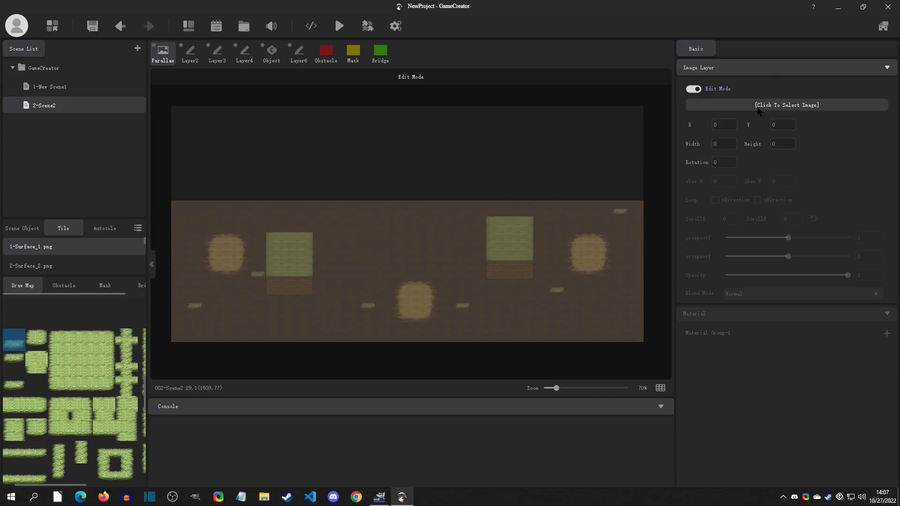
- Assign Starry_Sky_1.png from the image/scene/far folder to the Parallax layer and check it behind the ground tiles
click(778, 106)
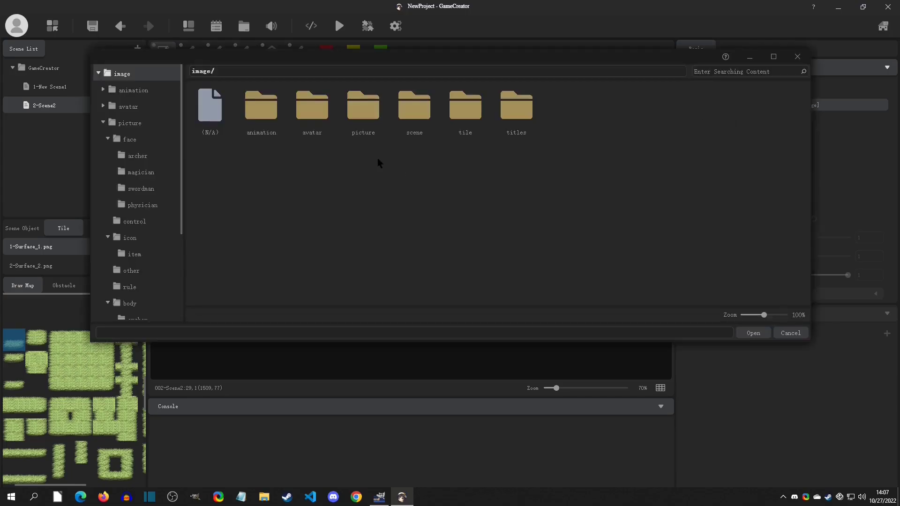
double_click(404, 106)
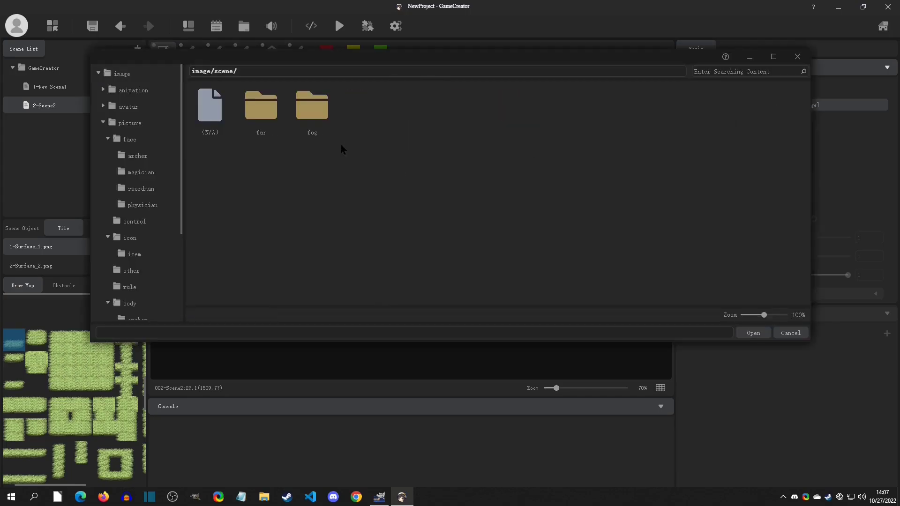
double_click(263, 109)
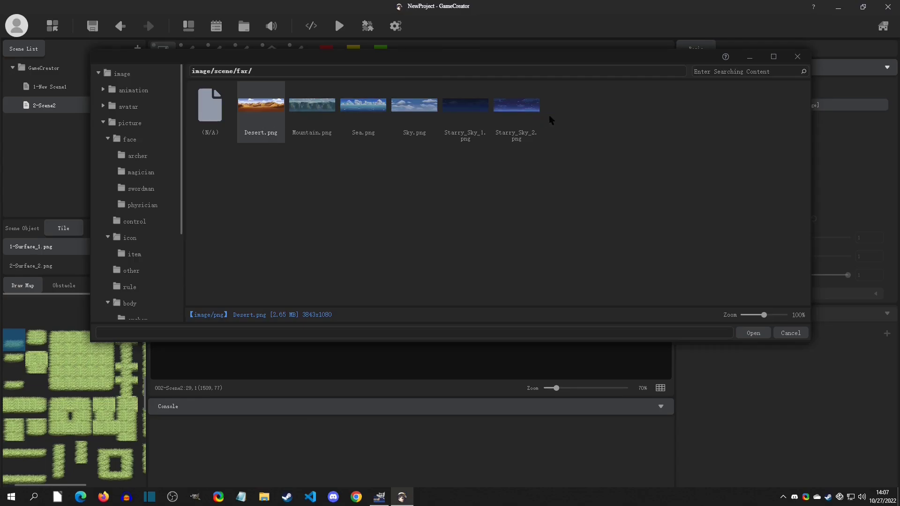
double_click(465, 110)
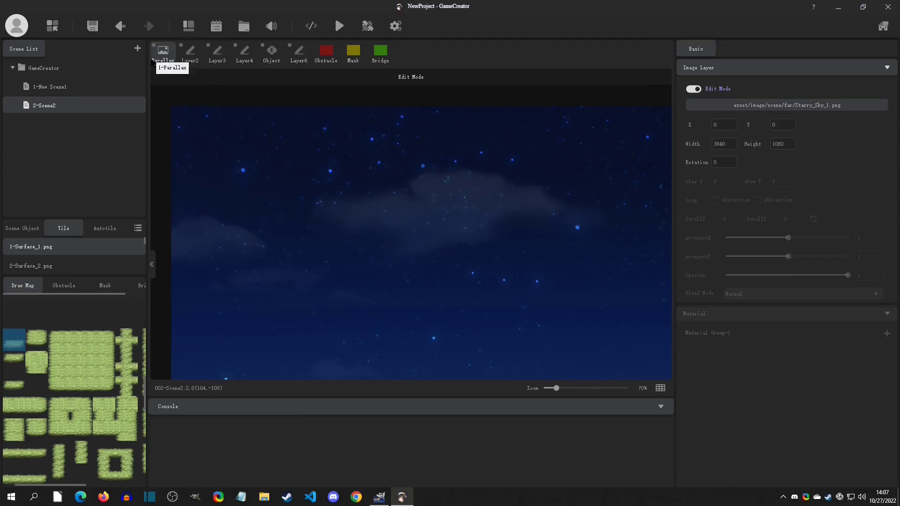
click(191, 54)
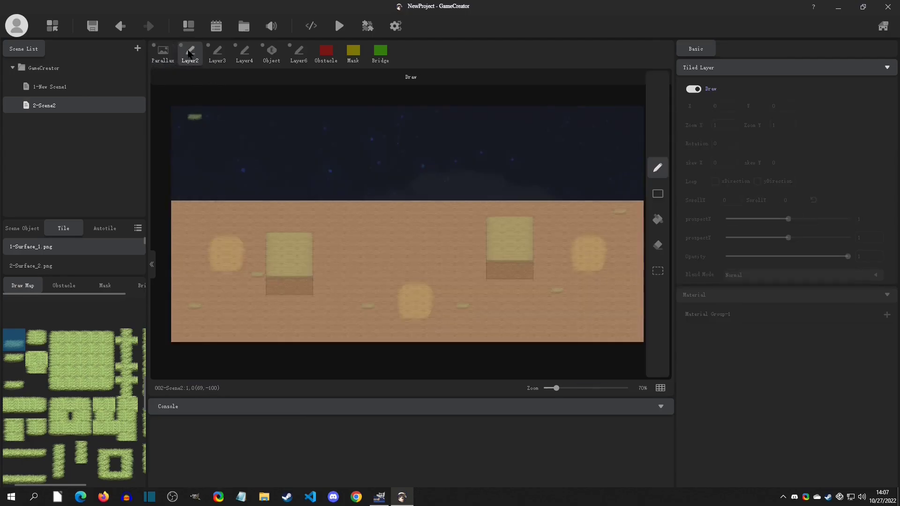
click(164, 54)
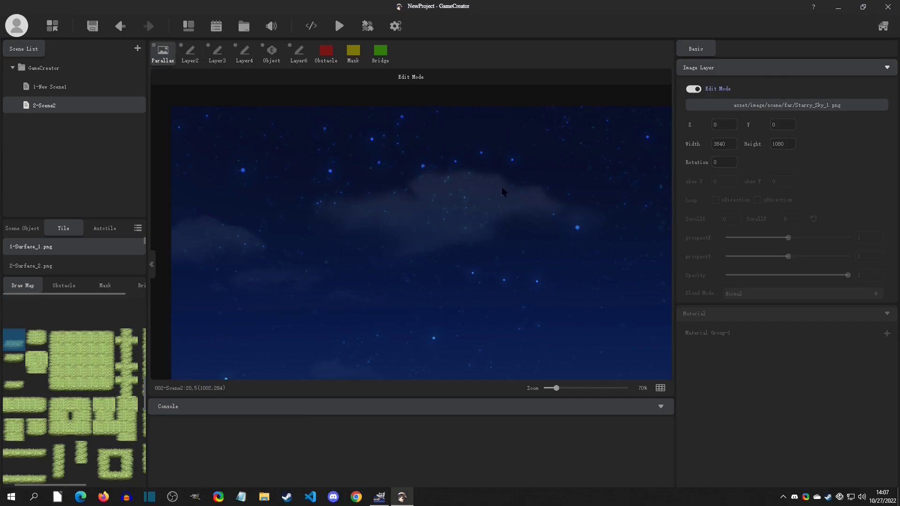
- Leave edit mode on the Parallax layer, setting ScrollX to 2 and looping the image in the xDirection
click(693, 88)
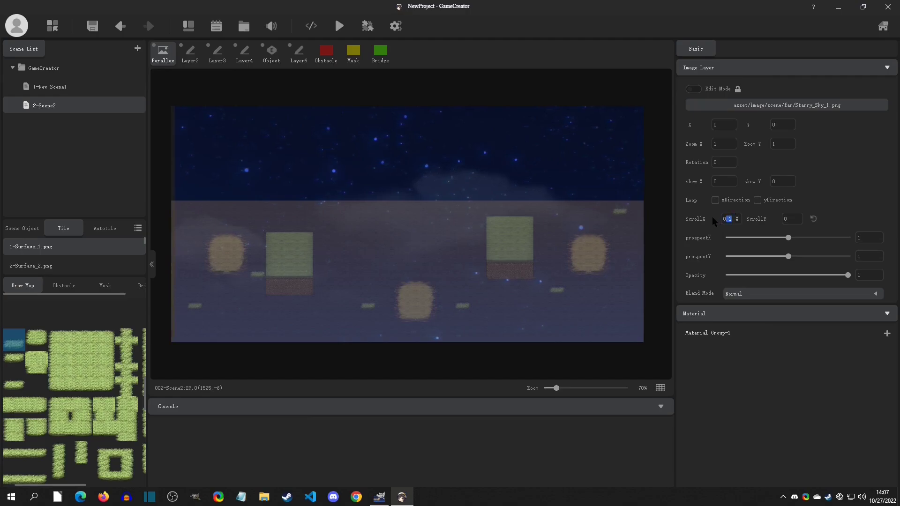
text(2)
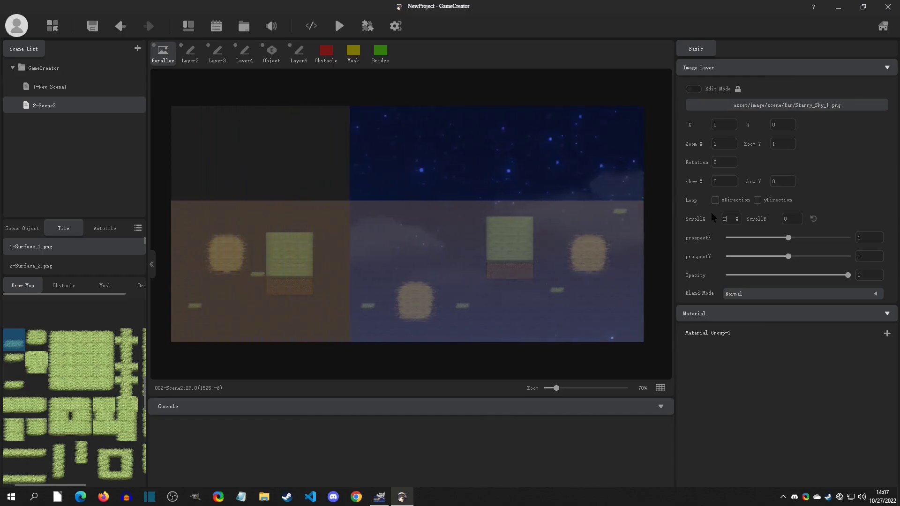
click(715, 200)
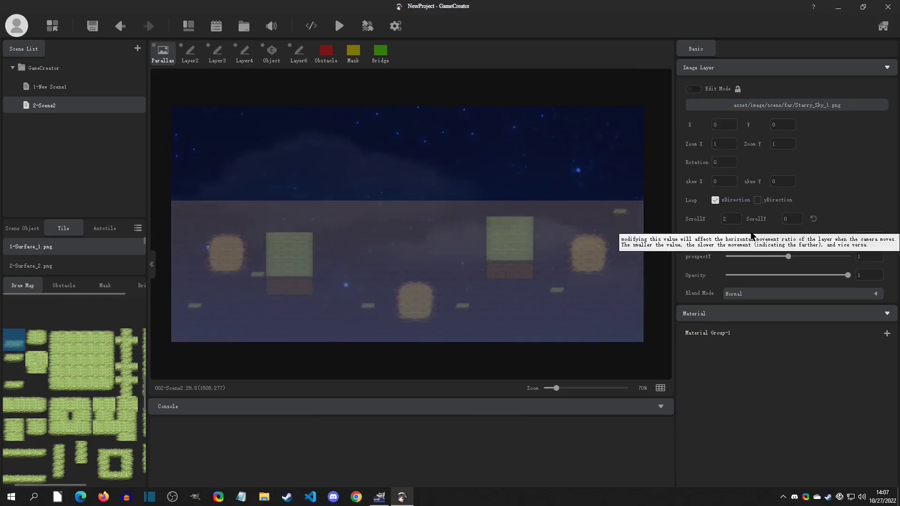
- Set the Parallax layer's ScrollX to 1
double_click(729, 220)
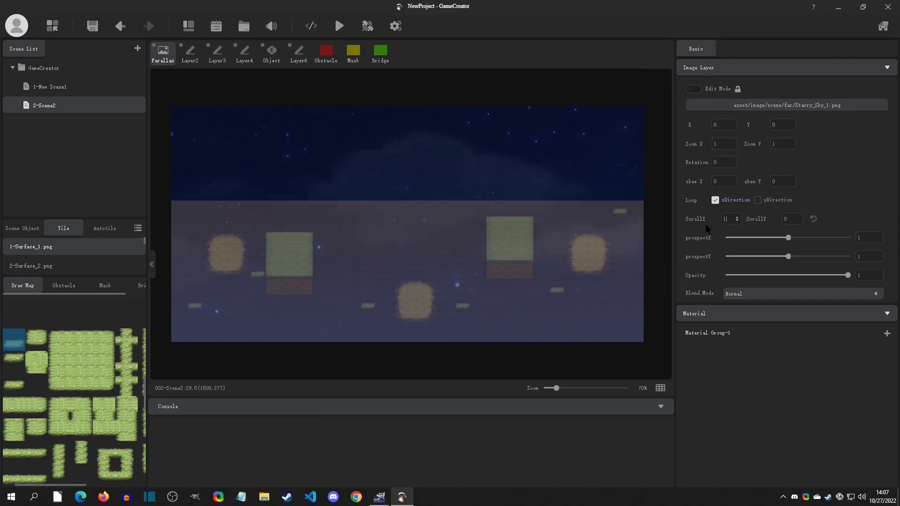
text(1)
key(Return)
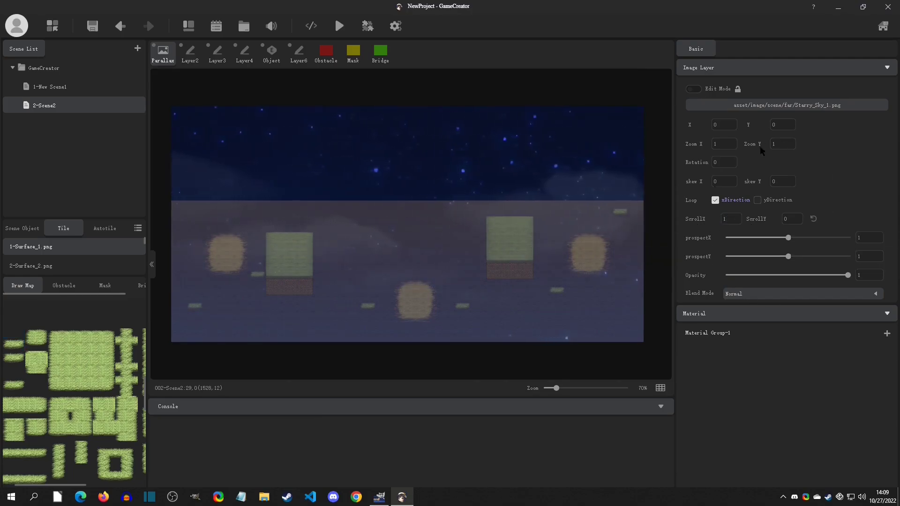
- Turn off Draw mode for Layer2, loop it in the xDirection and set its ScrollX to 2
click(189, 56)
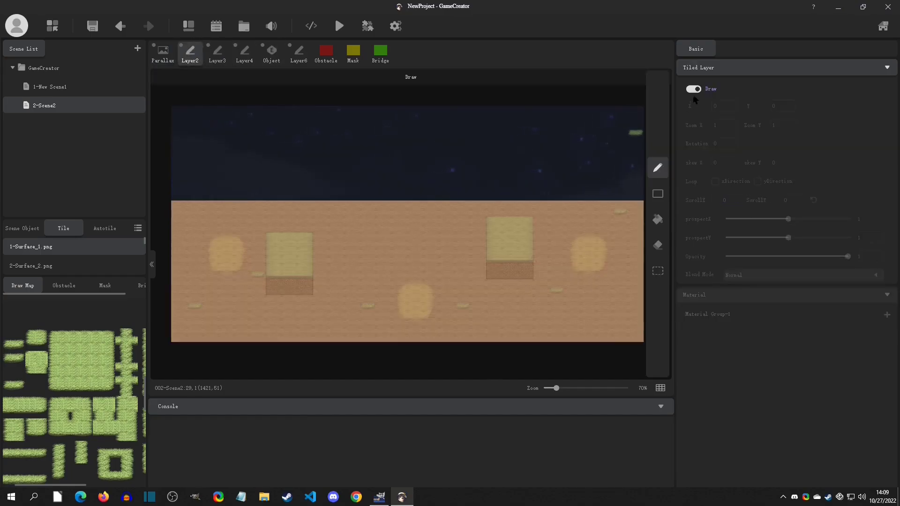
click(692, 89)
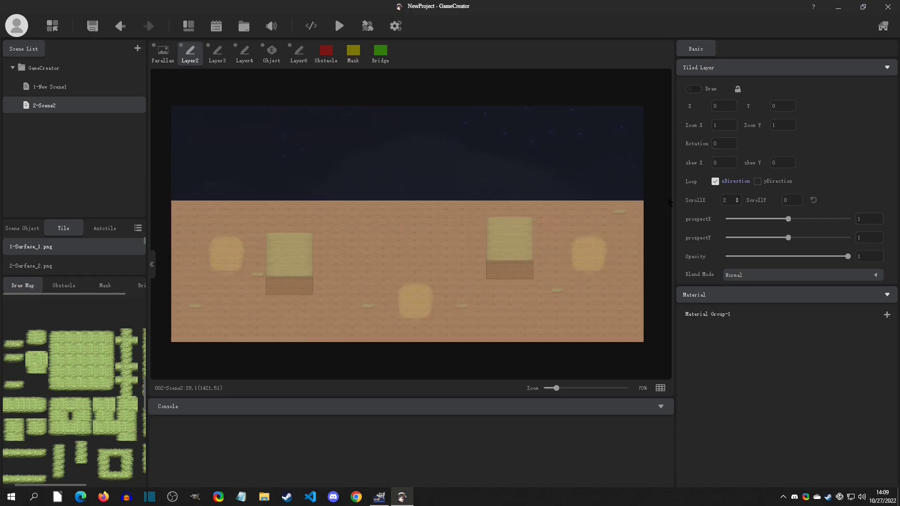
- Set the player's birth point on the Object layer at about x 579, y 457, with the character facing down
click(271, 54)
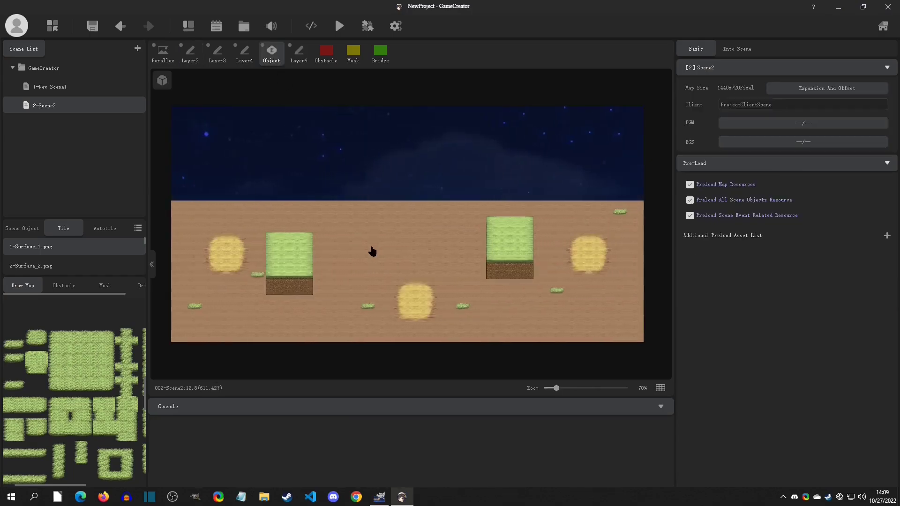
right_click(368, 244)
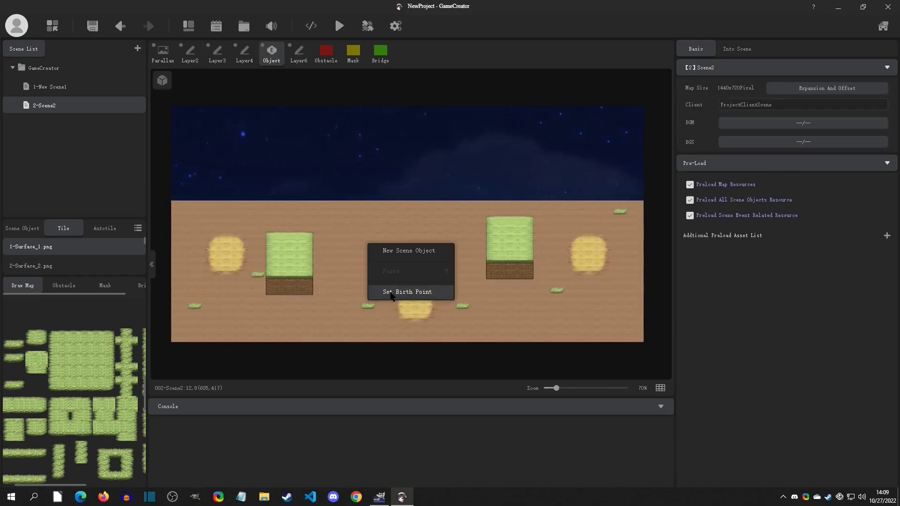
click(391, 293)
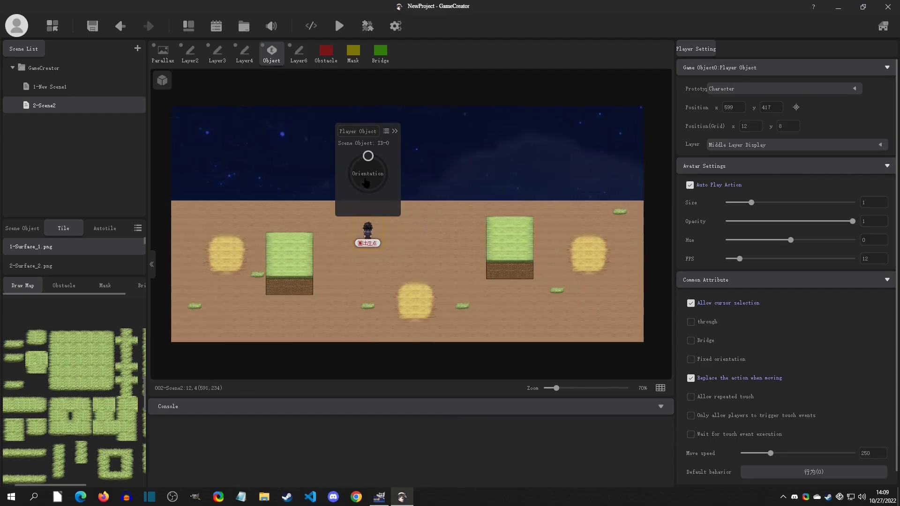
drag(366, 183, 370, 260)
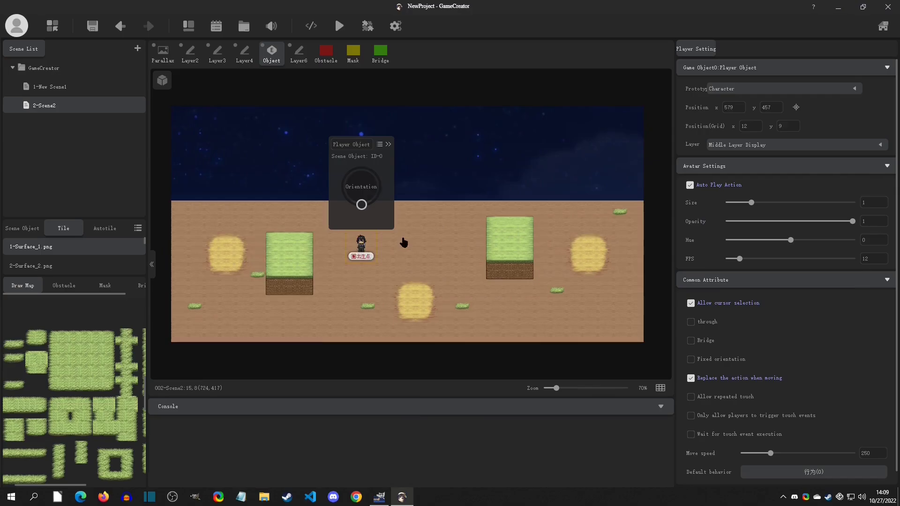
- Run the game test and walk the character around the map to check the ground and scrolling starry sky
click(340, 27)
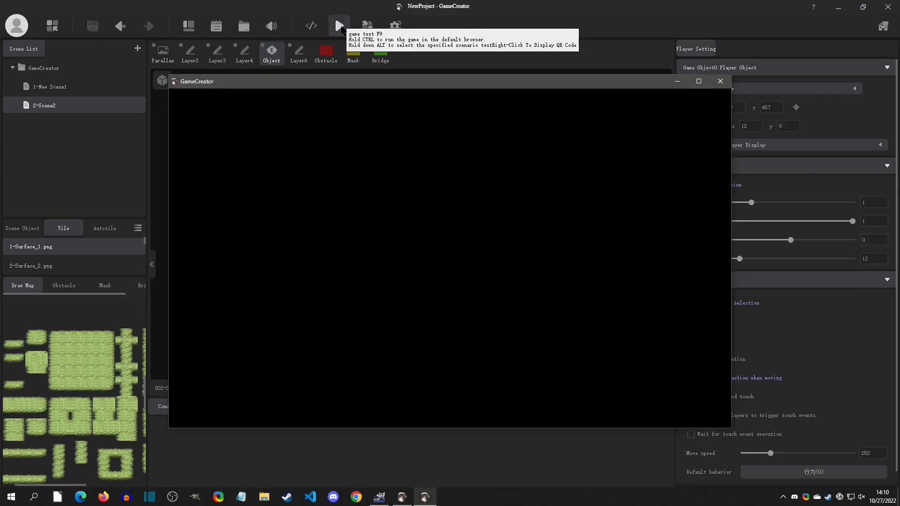
click(474, 285)
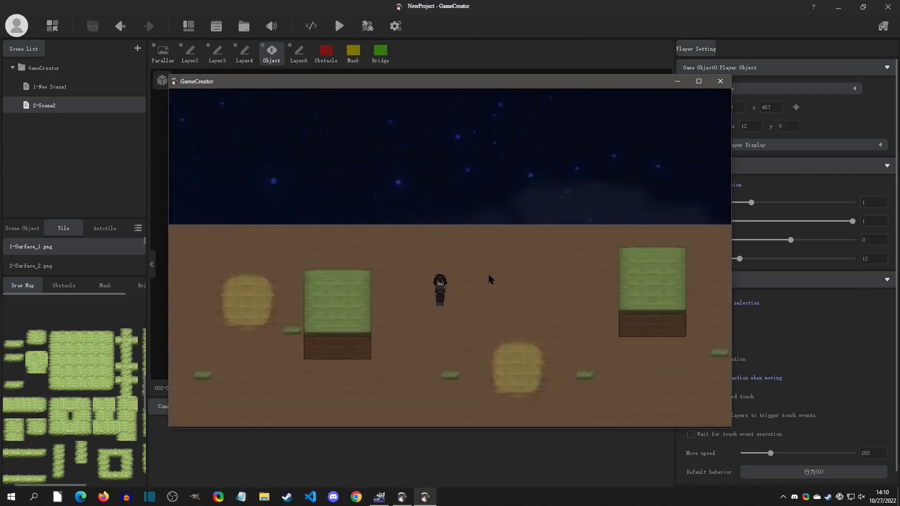
key(Right)
key(Up)
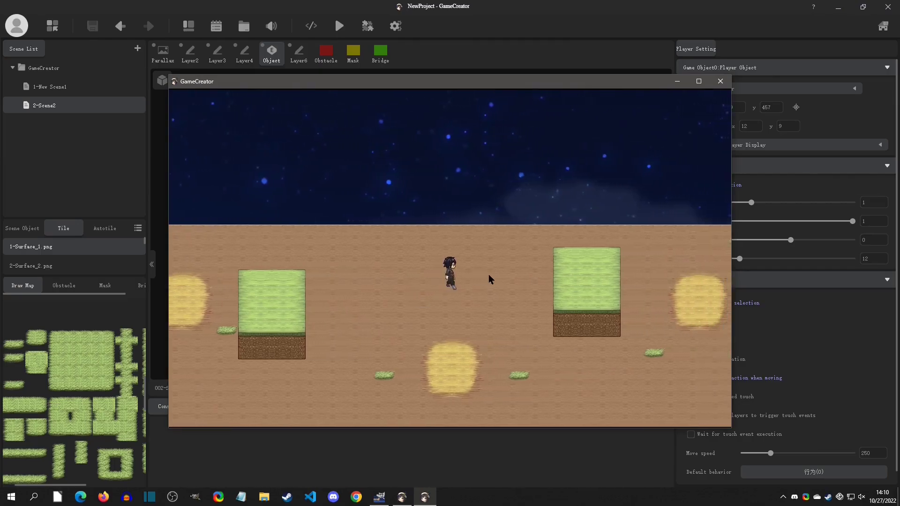
key(Right)
key(Down)
key(Left)
key(Up)
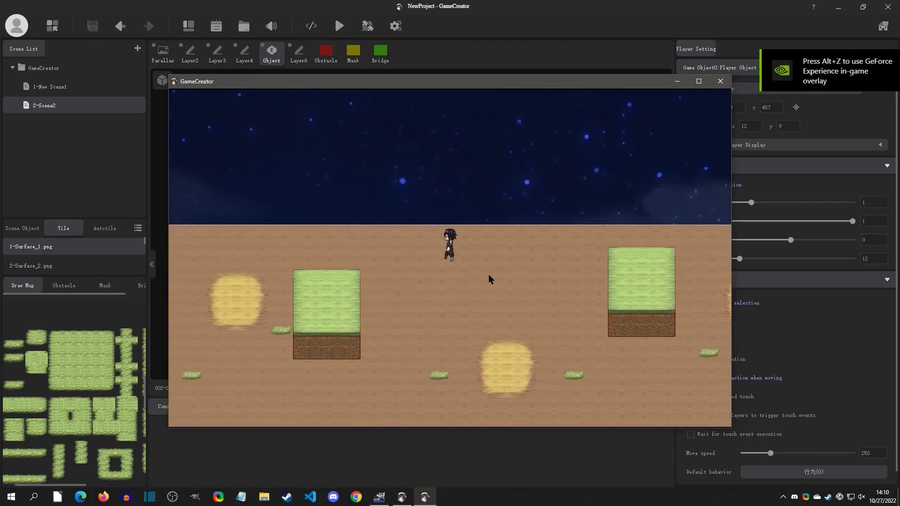
key(Down)
key(Right)
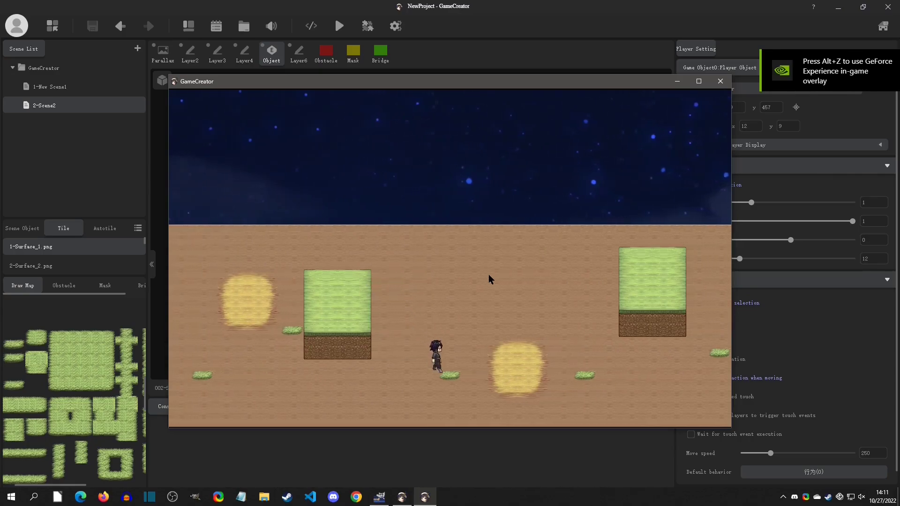
key(Left)
key(Up)
key(Up)
key(Right)
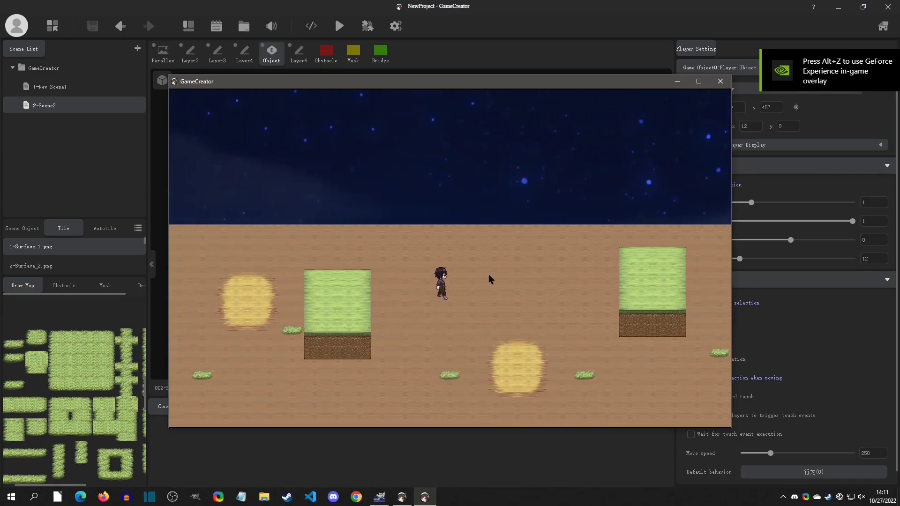
key(Down)
key(Down)
key(Left)
key(Up)
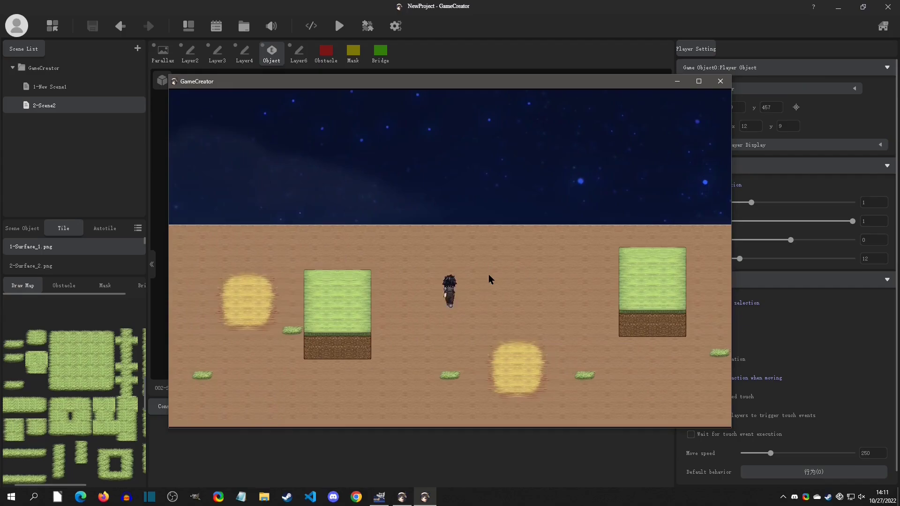
key(Right)
key(Down)
key(Right)
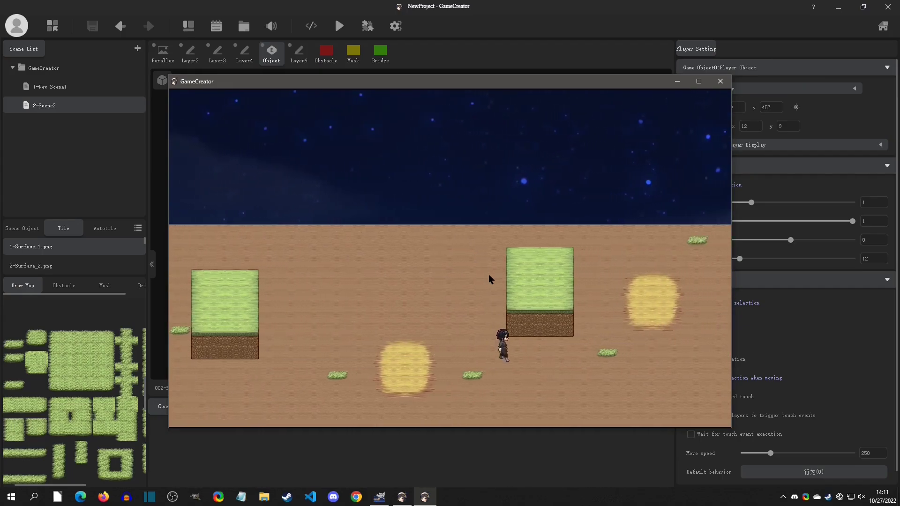
key(Left)
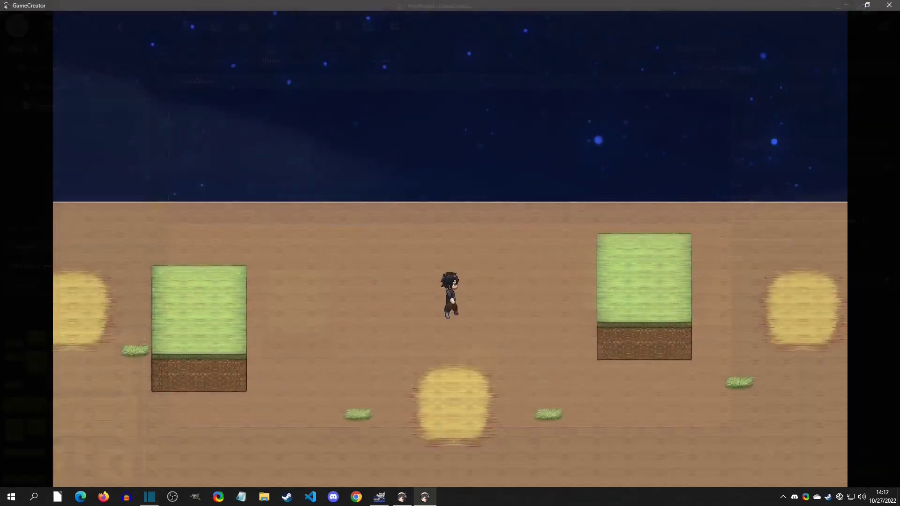
- Walk the character across the ground and past the grass blocks in the maximized game test window
key(Right)
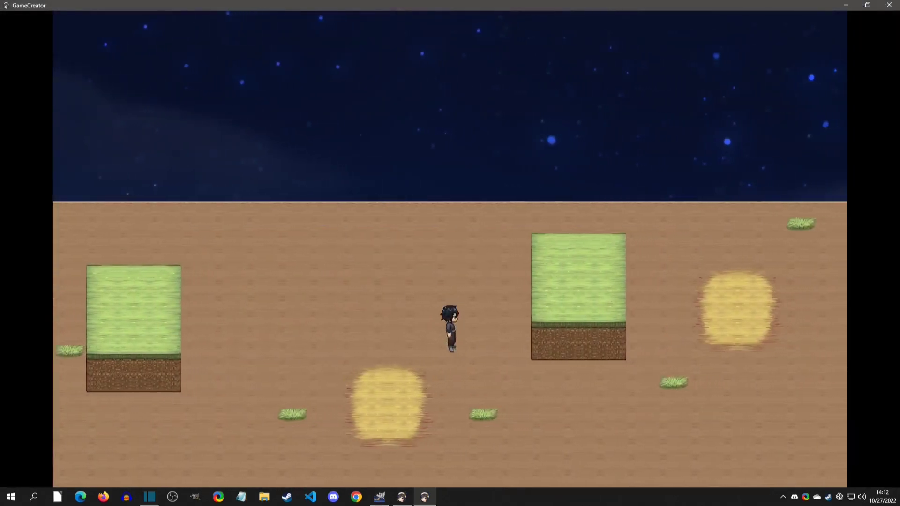
key(Down)
key(Left)
key(Left)
key(Up)
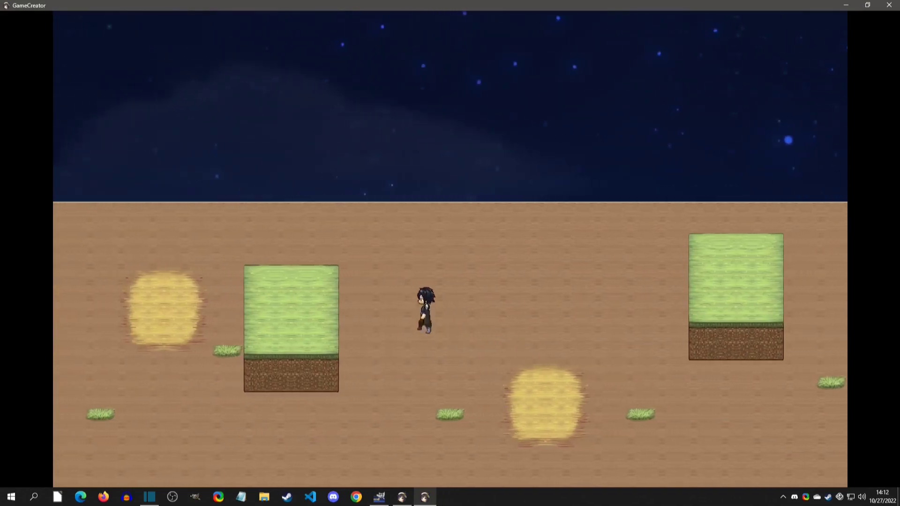
key(Left)
key(Down)
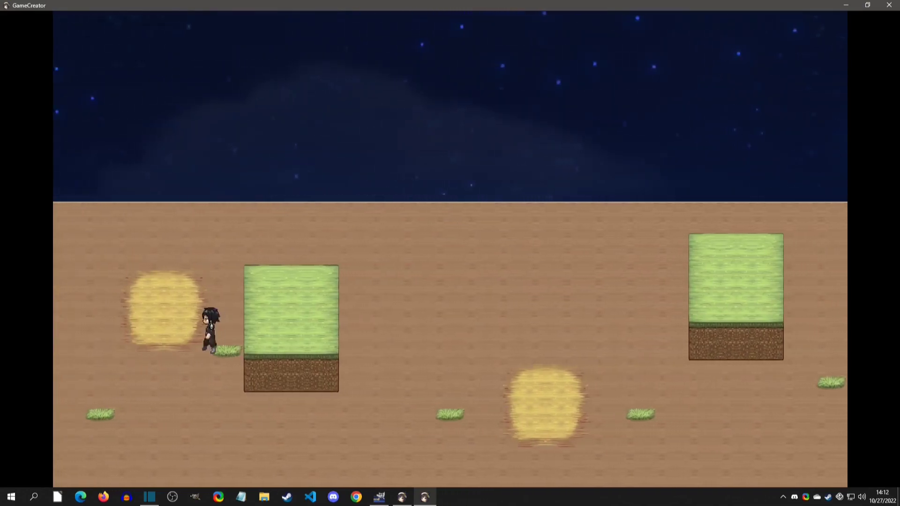
key(Right)
key(Up)
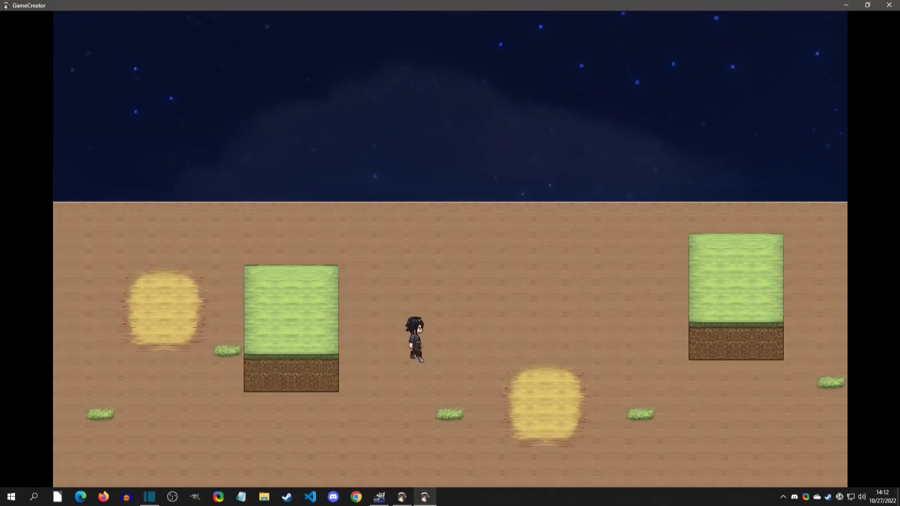